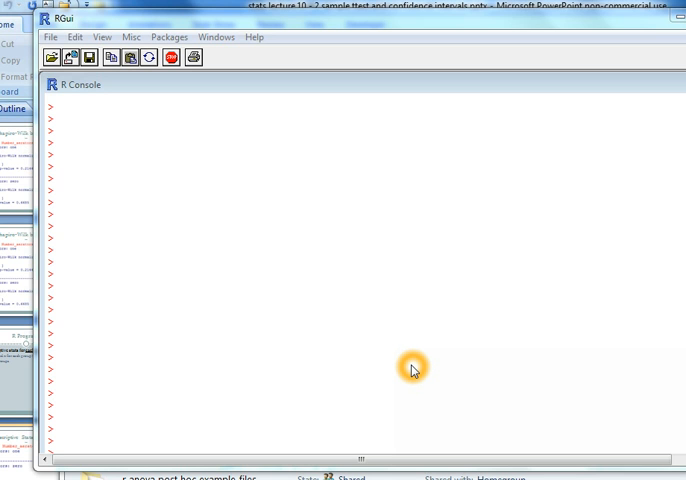
- Maximize the R Console and load the psych package with library(psych)
{"action": "left_click", "coordinate": [195, 22]}
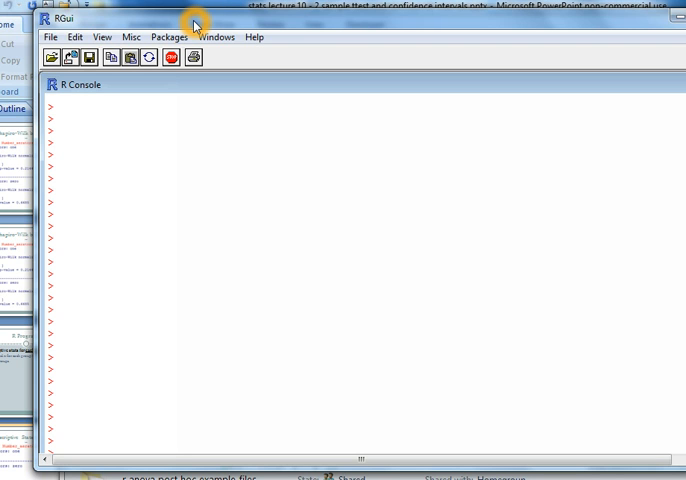
{"action": "left_click", "coordinate": [164, 432]}
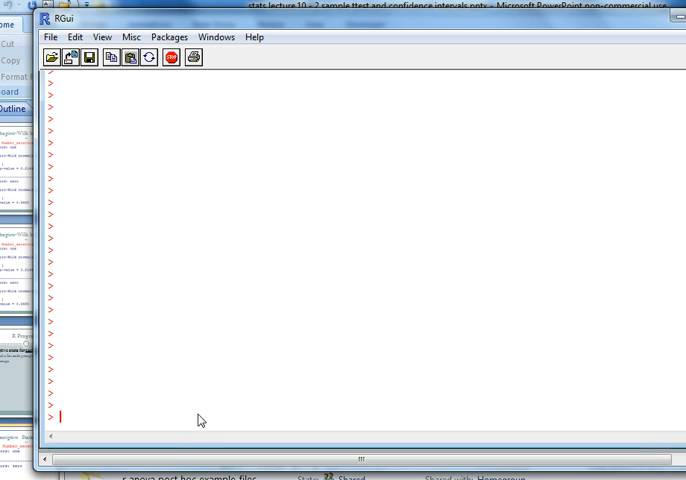
{"action": "left_click", "coordinate": [196, 412]}
{"action": "type", "text": "librar"}
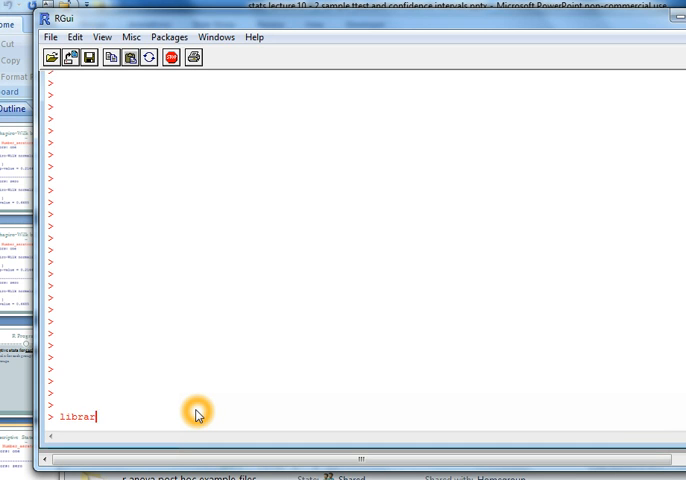
{"action": "type", "text": "y(psych"}
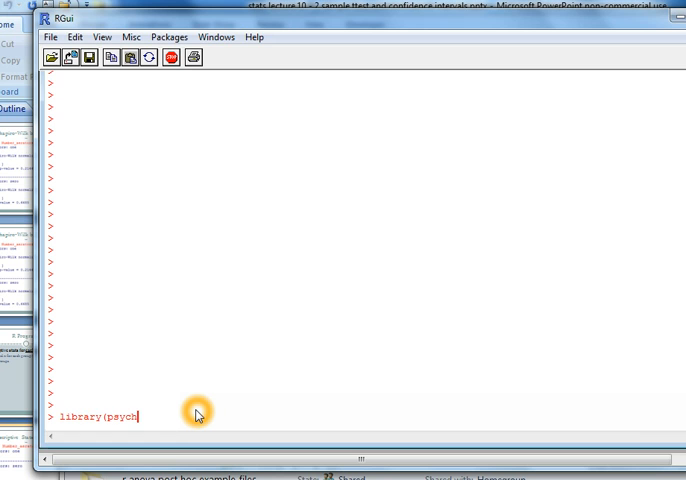
{"action": "type", "text": ")"}
{"action": "key", "text": "Return"}
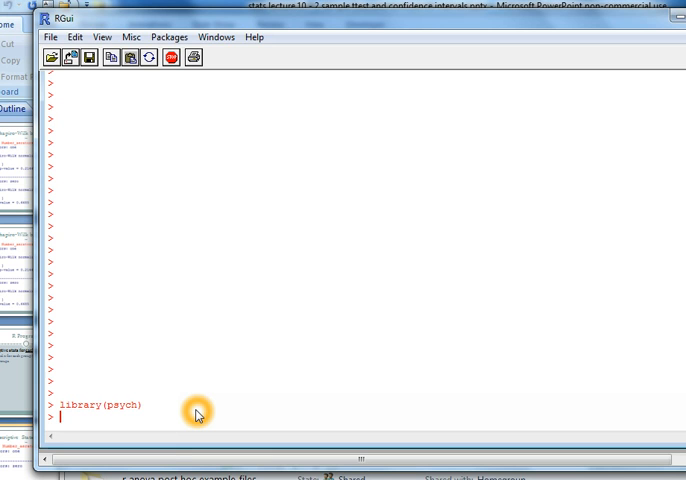
{"action": "type", "text": "zar8"}
{"action": "type", "text": "1"}
- Print zar81 showing the 13 rows of Sex and Serum, then add blank prompt lines
{"action": "key", "text": "Return"}
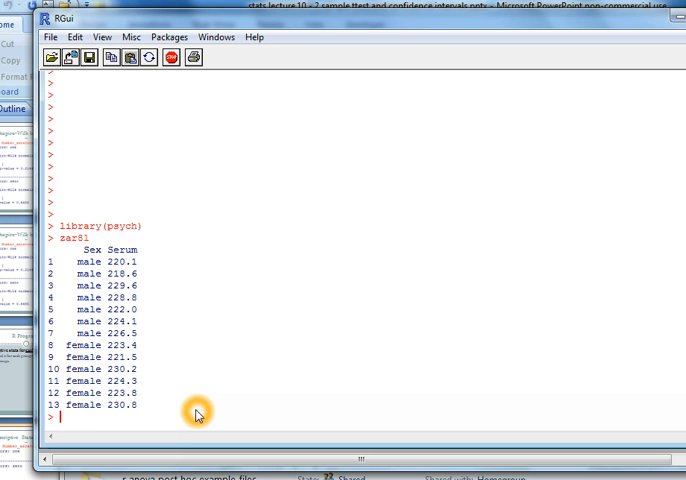
{"action": "key", "text": "Return"}
{"action": "key", "text": "Return"}
{"action": "key", "text": "Return"}
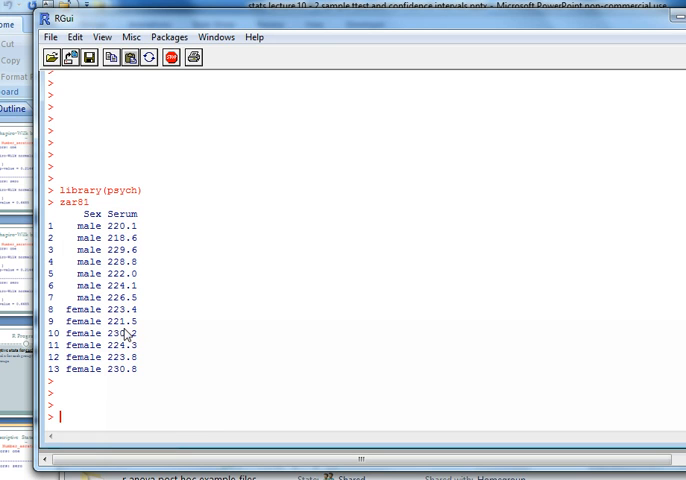
{"action": "left_click", "coordinate": [195, 296]}
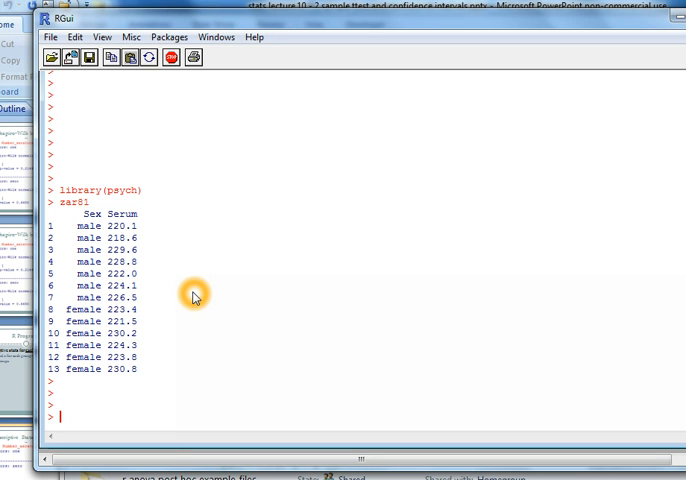
{"action": "type", "text": "describe."}
{"action": "type", "text": "by"}
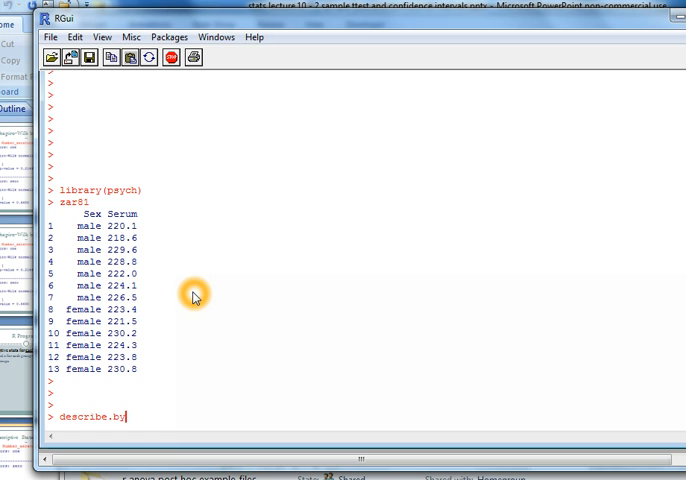
{"action": "type", "text": "("}
{"action": "type", "text": "S"}
{"action": "type", "text": "erum,"}
{"action": "type", "text": "Sex"}
{"action": "type", "text": ")"}
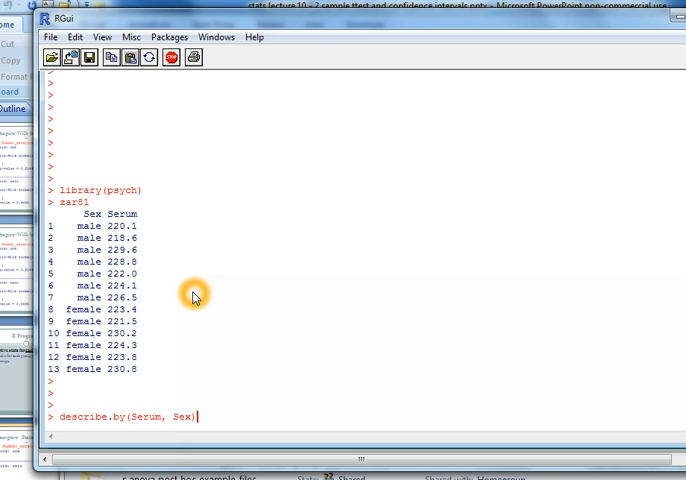
- Run describe.by(Serum, Sex) to get Serum summaries for the female and male groups
{"action": "key", "text": "Return"}
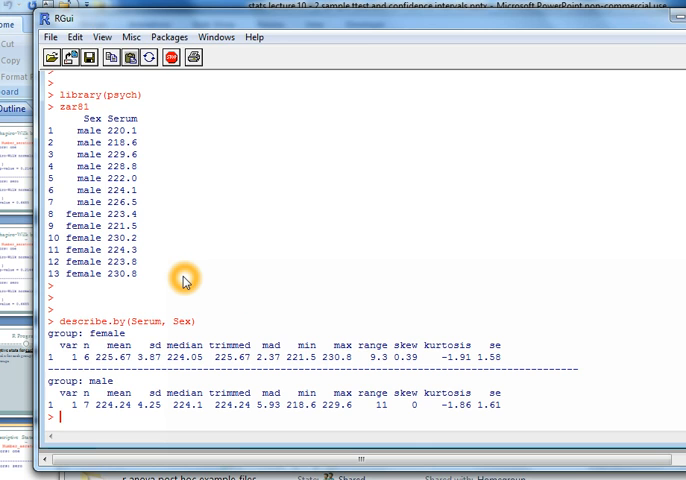
{"action": "type", "text": "?"}
{"action": "type", "text": "describe"}
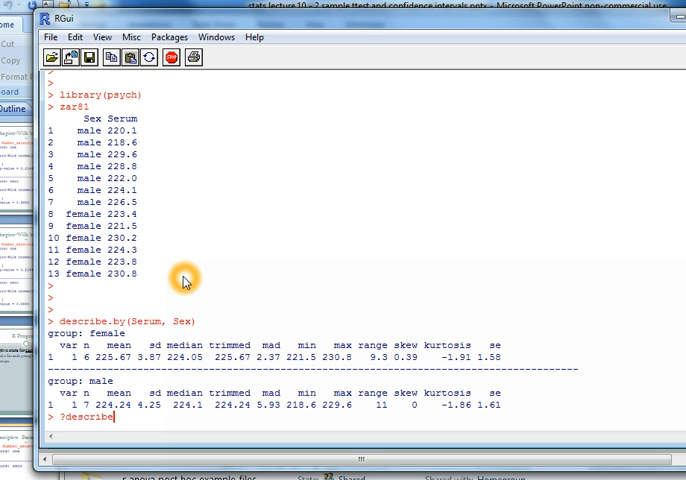
{"action": "type", "text": ".by"}
- Run ?describe.by so its psych help page opens in Firefox
{"action": "key", "text": "Return"}
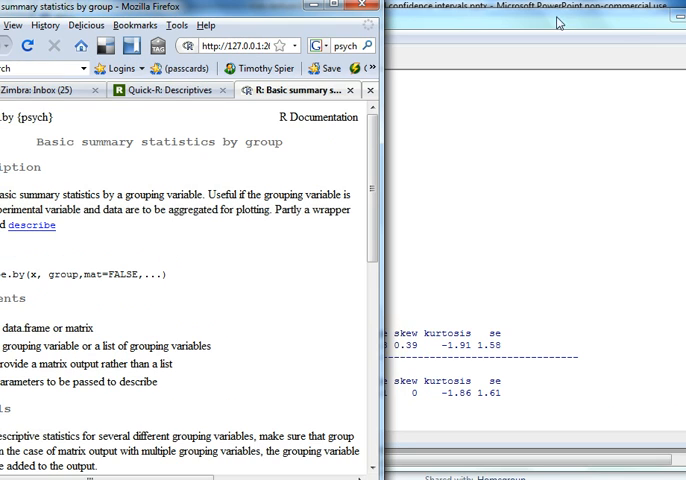
- Reposition and widen the Firefox window so the describe.by help text reflows readably
{"action": "mouse_move", "coordinate": [245, 8]}
{"action": "left_mouse_down"}
{"action": "mouse_move", "coordinate": [450, 40]}
{"action": "mouse_move", "coordinate": [334, 12]}
{"action": "left_mouse_up"}
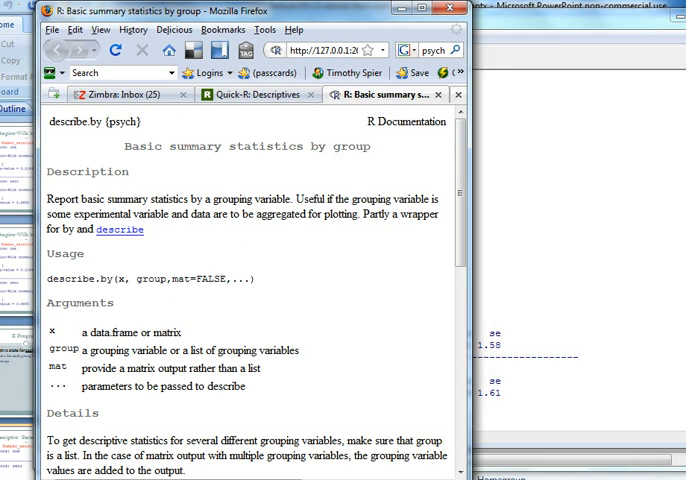
{"action": "left_click_drag", "start_coordinate": [465, 250], "coordinate": [684, 250]}
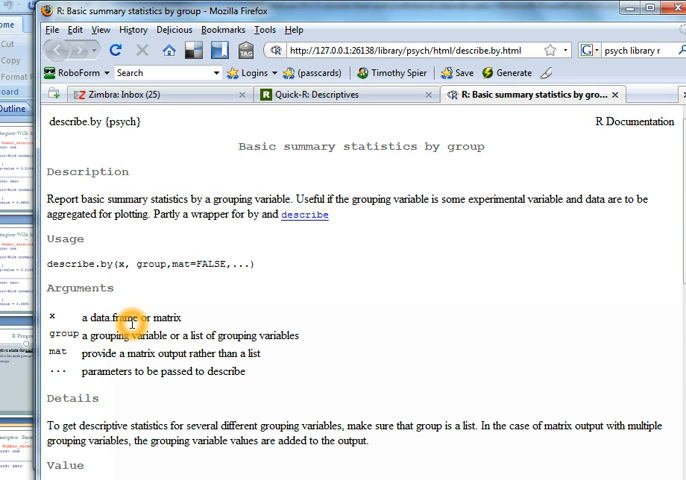
{"action": "scroll", "coordinate": [132, 320], "scroll_direction": "down", "scroll_amount": 3}
{"action": "scroll", "coordinate": [132, 320], "scroll_direction": "down", "scroll_amount": 2}
{"action": "scroll", "coordinate": [132, 320], "scroll_direction": "down", "scroll_amount": 3}
{"action": "scroll", "coordinate": [132, 320], "scroll_direction": "down", "scroll_amount": 2}
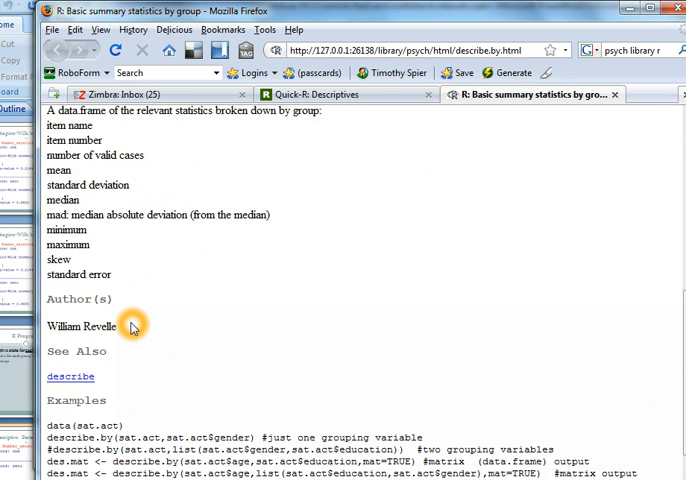
{"action": "scroll", "coordinate": [132, 326], "scroll_direction": "down", "scroll_amount": 1}
{"action": "scroll", "coordinate": [265, 240], "scroll_direction": "up", "scroll_amount": 5}
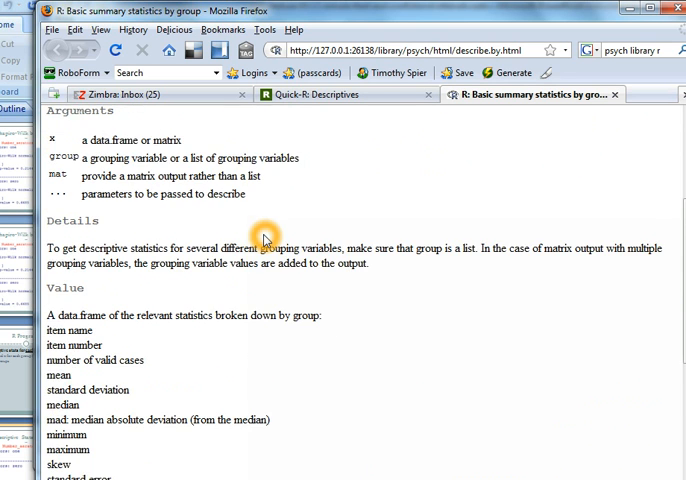
{"action": "scroll", "coordinate": [265, 240], "scroll_direction": "up", "scroll_amount": 5}
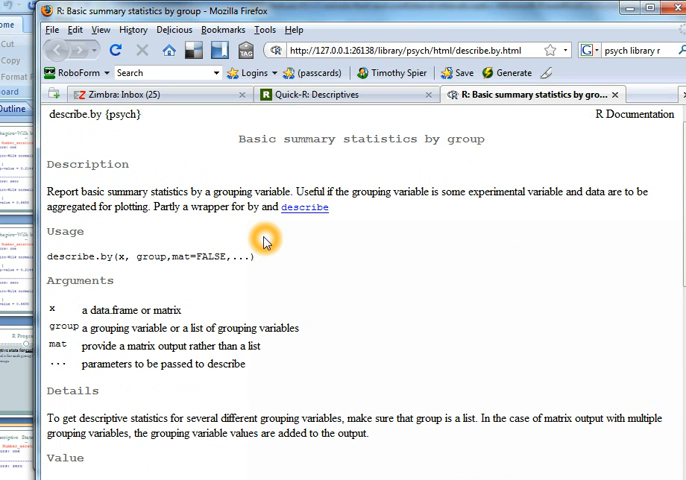